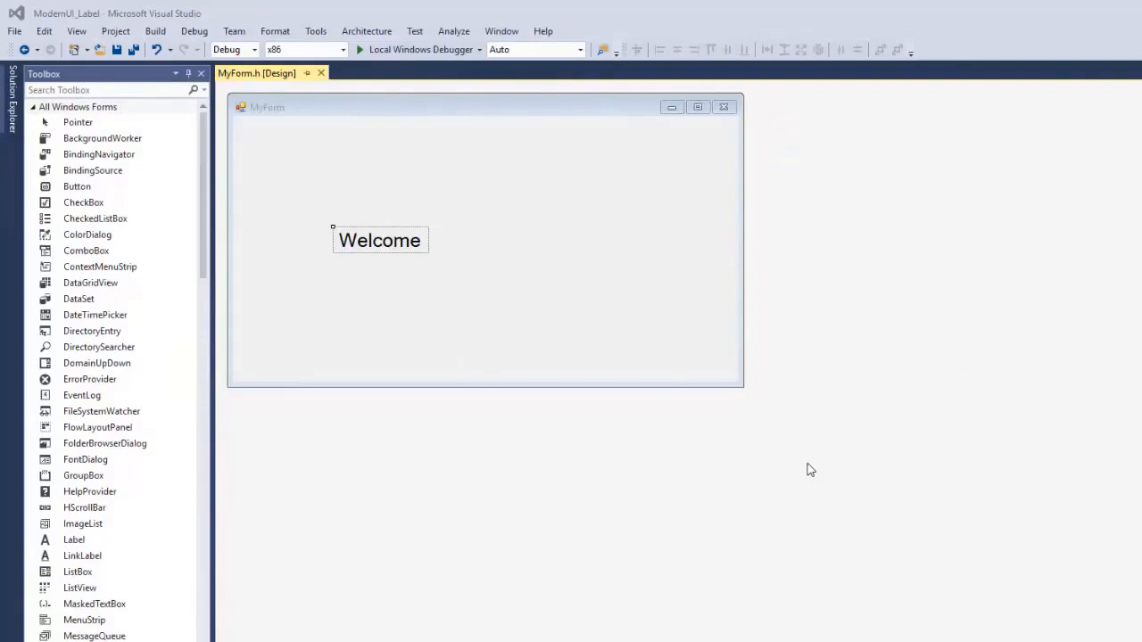
Step: Move the Welcome label up toward the top centre of the form
click(367, 30)
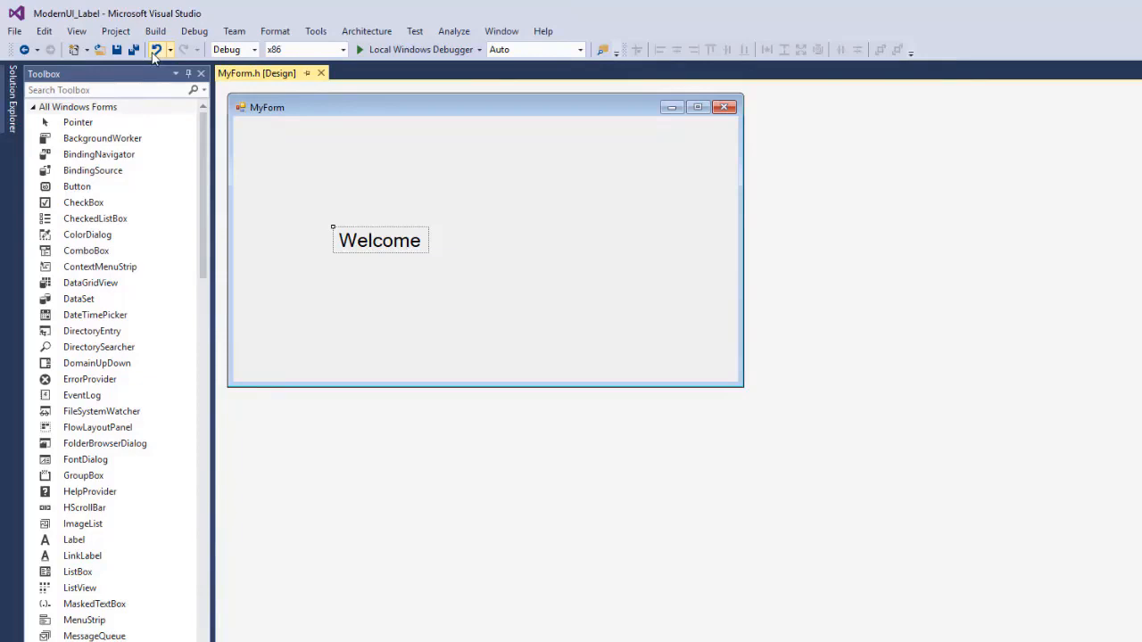
click(380, 145)
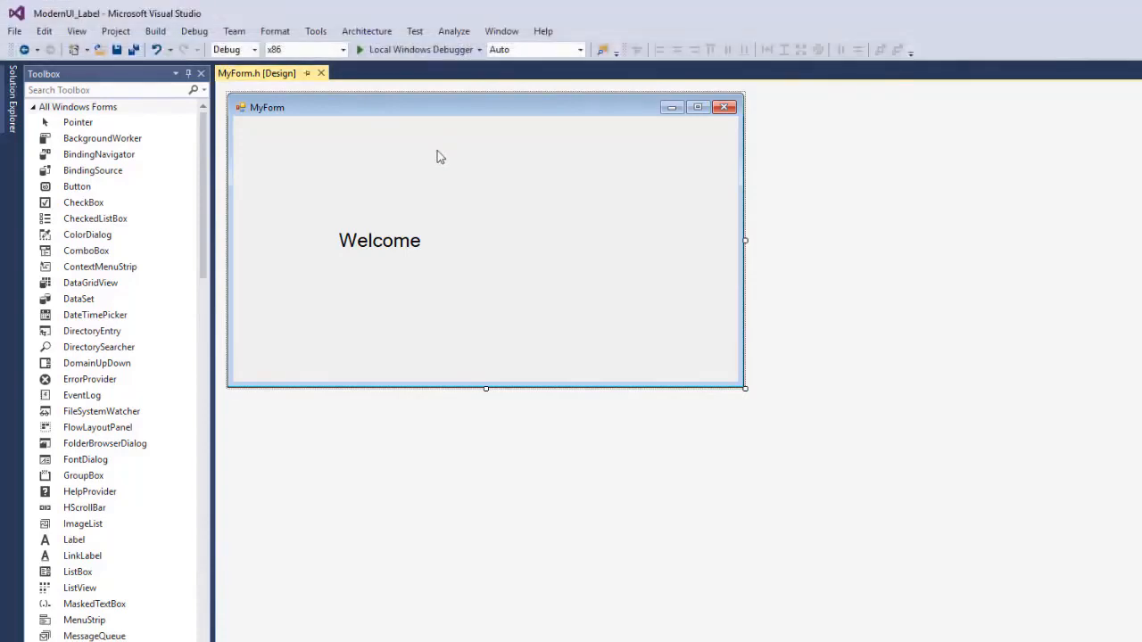
drag(379, 240, 478, 188)
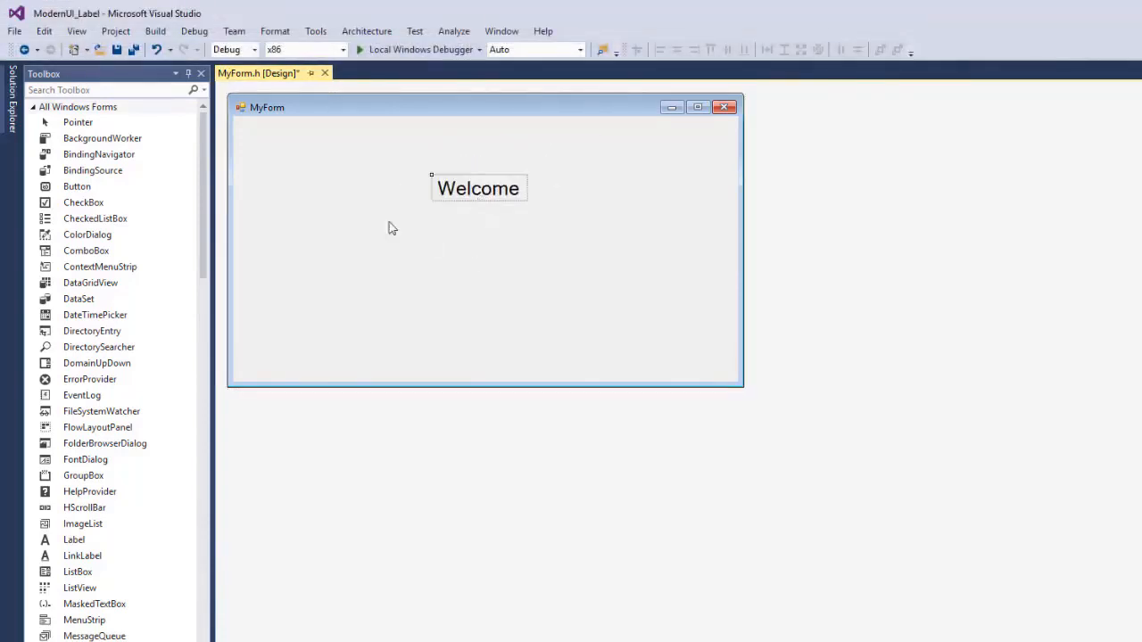
click(555, 207)
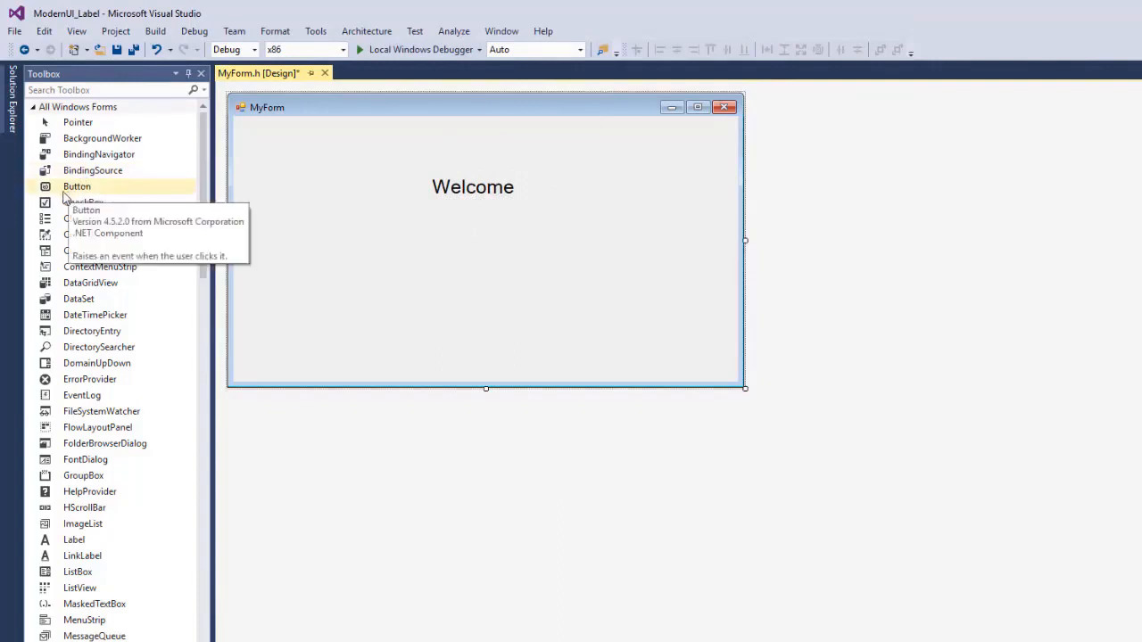
Step: Add a button below Welcome with caption 'Click Me' and a larger font size
drag(375, 254, 565, 310)
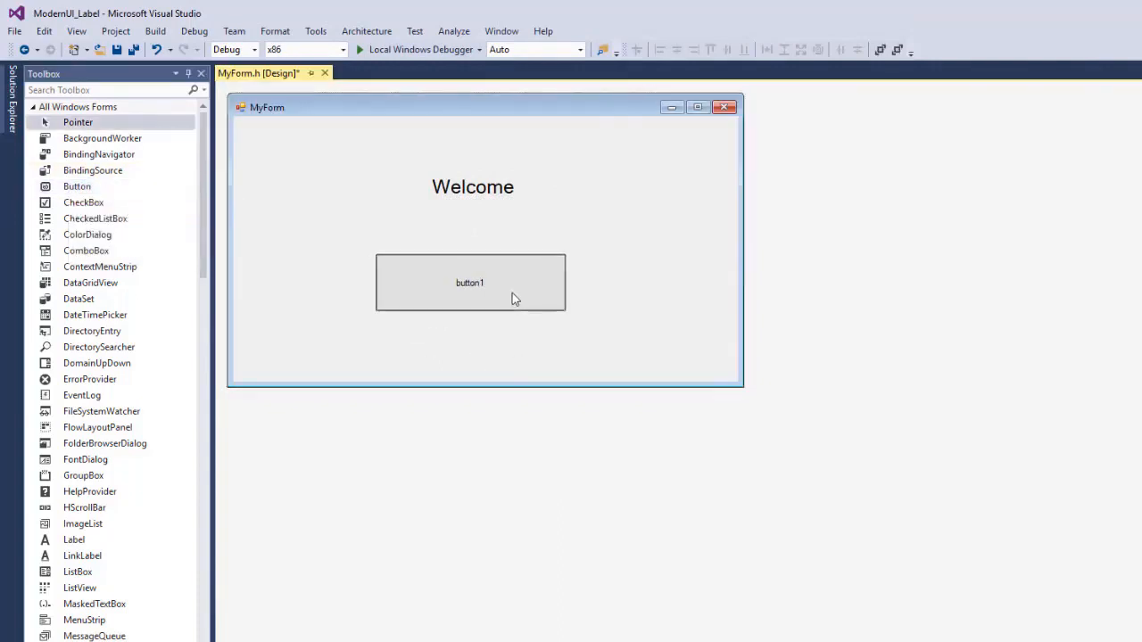
click(1038, 331)
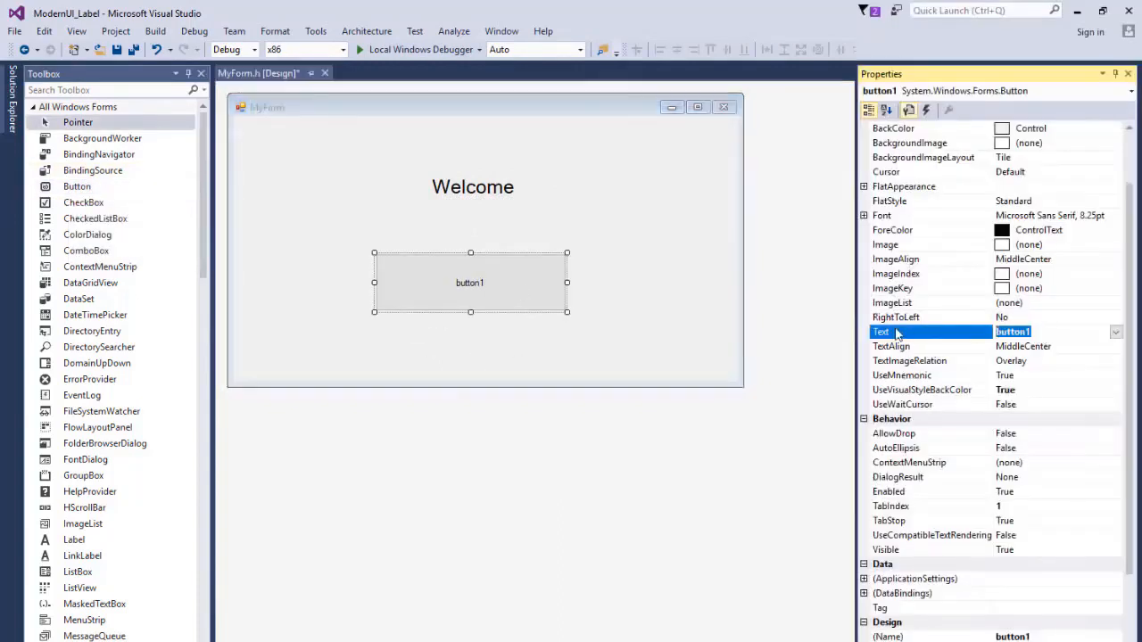
text(Click Me)
key(Return)
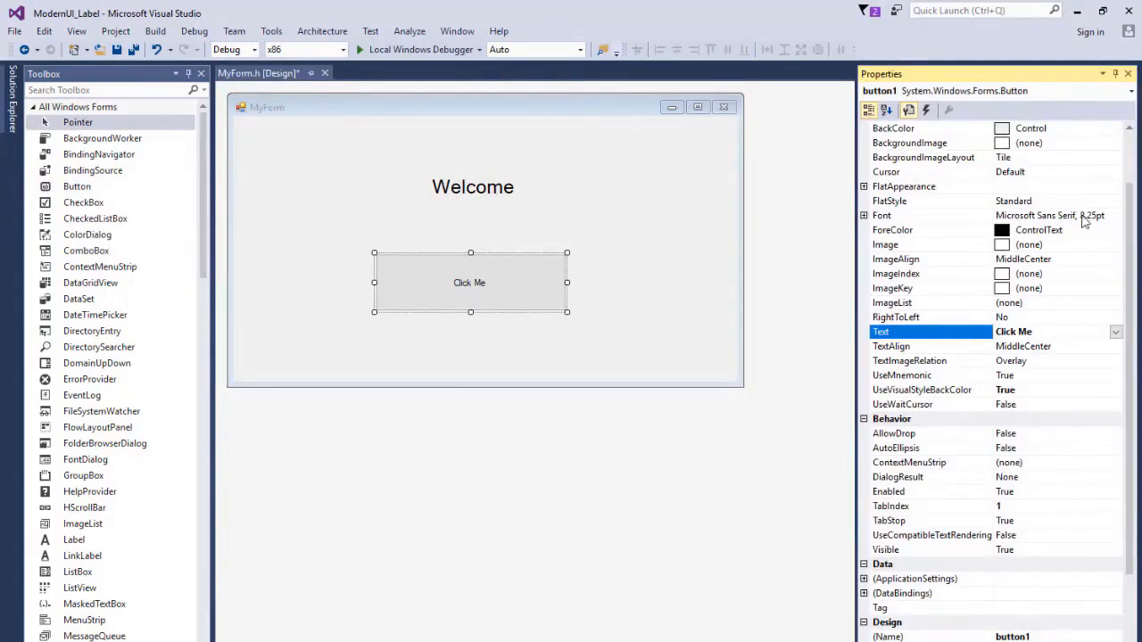
click(1084, 216)
double_click(1093, 216)
text(20)
click(624, 296)
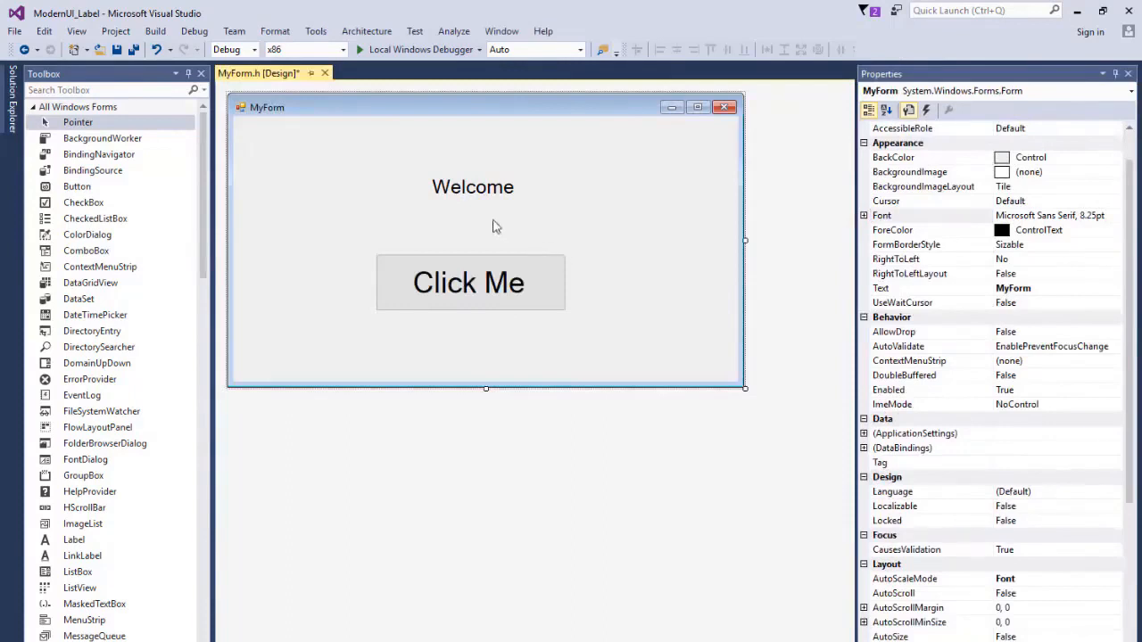
Step: Nudge Welcome slightly lower above the button and select the Click Me button
click(473, 187)
drag(473, 186, 463, 205)
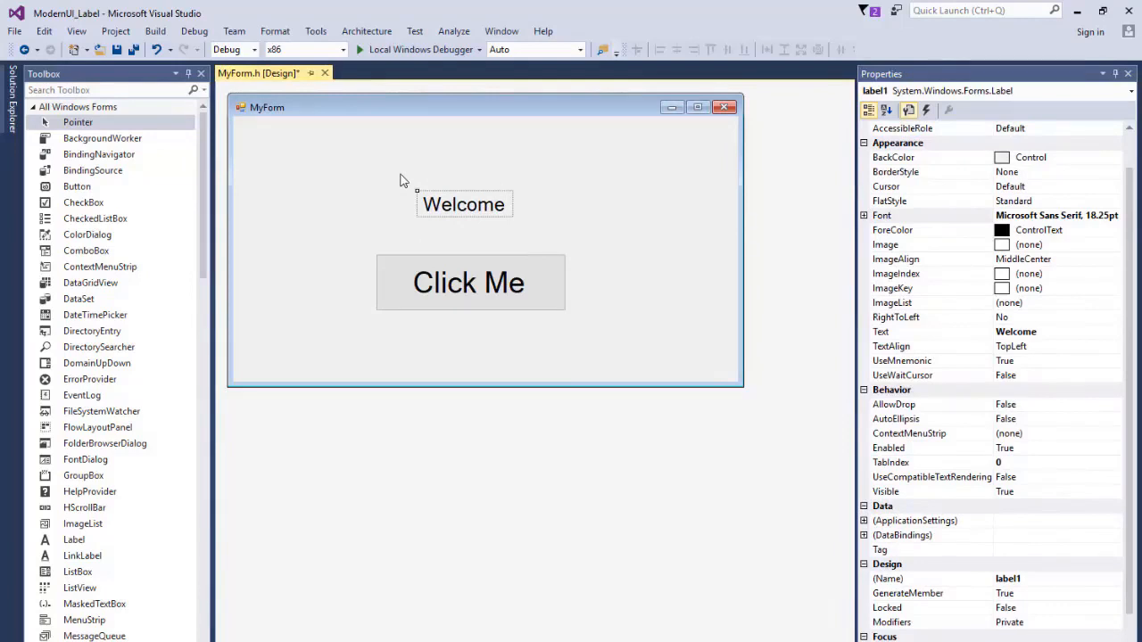
click(406, 251)
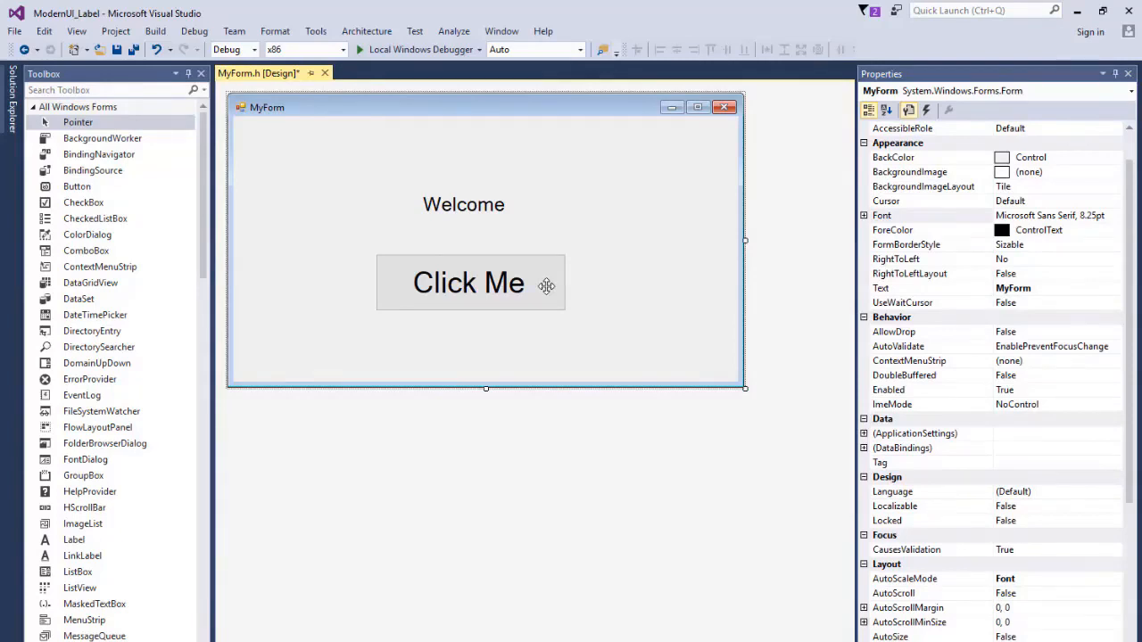
click(546, 286)
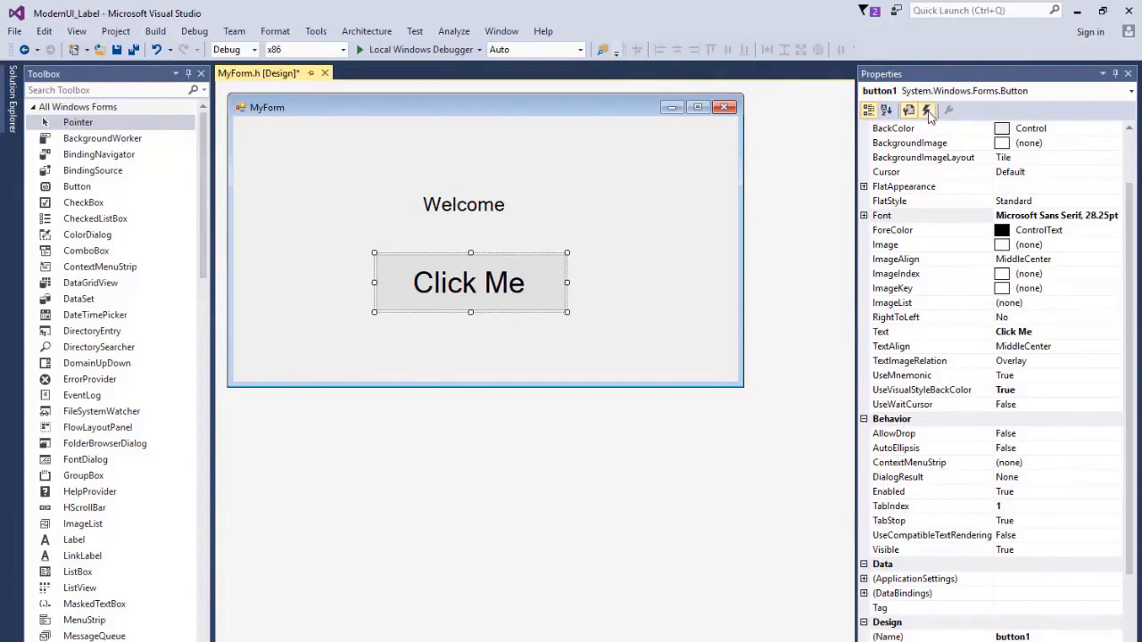
Step: Generate the button1_Click handler from the button's Click event and show it in MyForm.h
click(929, 111)
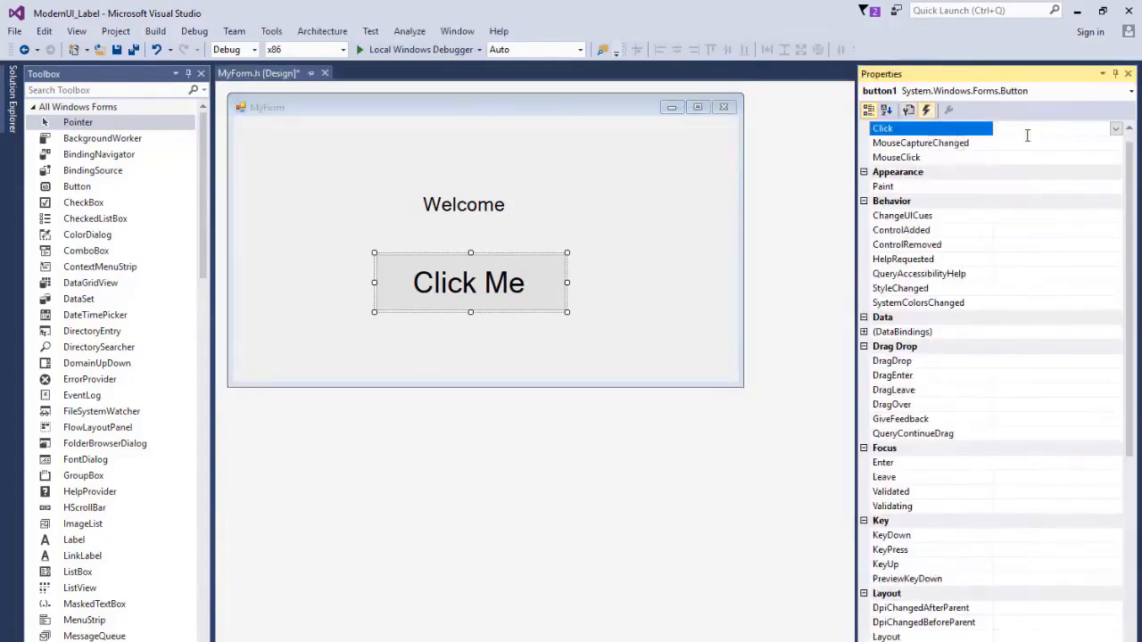
double_click(1007, 130)
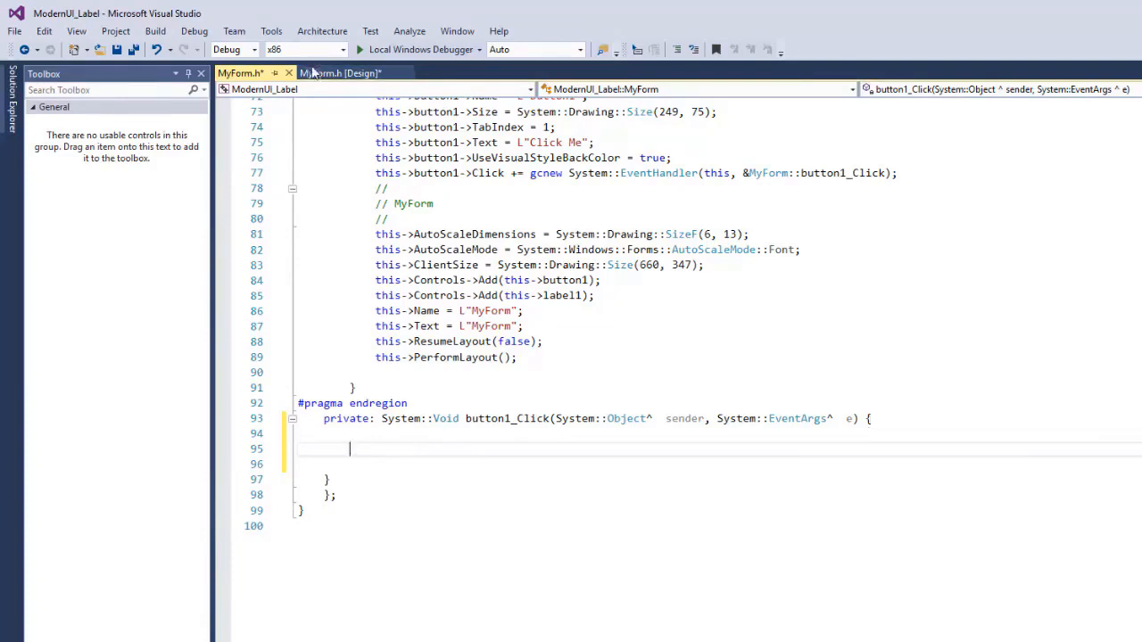
click(326, 73)
click(512, 208)
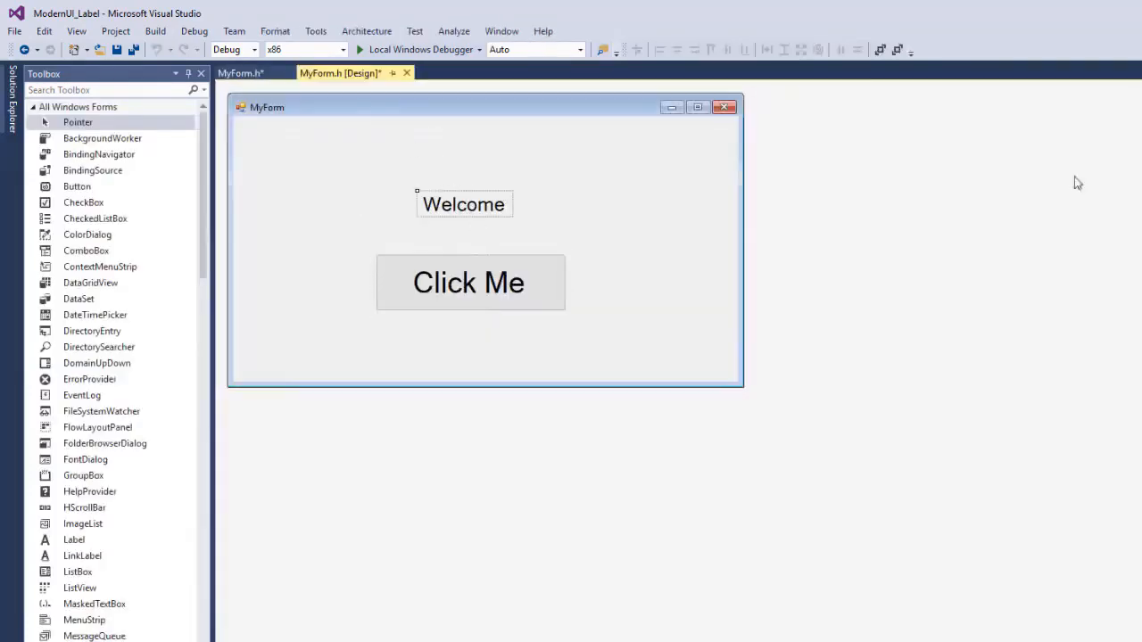
click(888, 476)
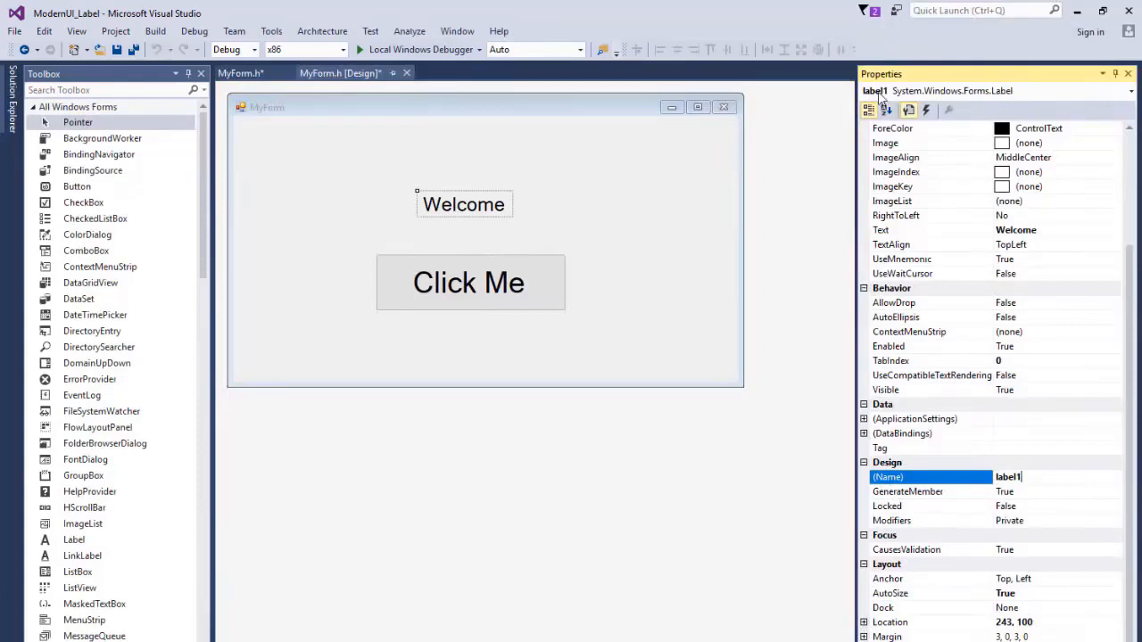
click(603, 191)
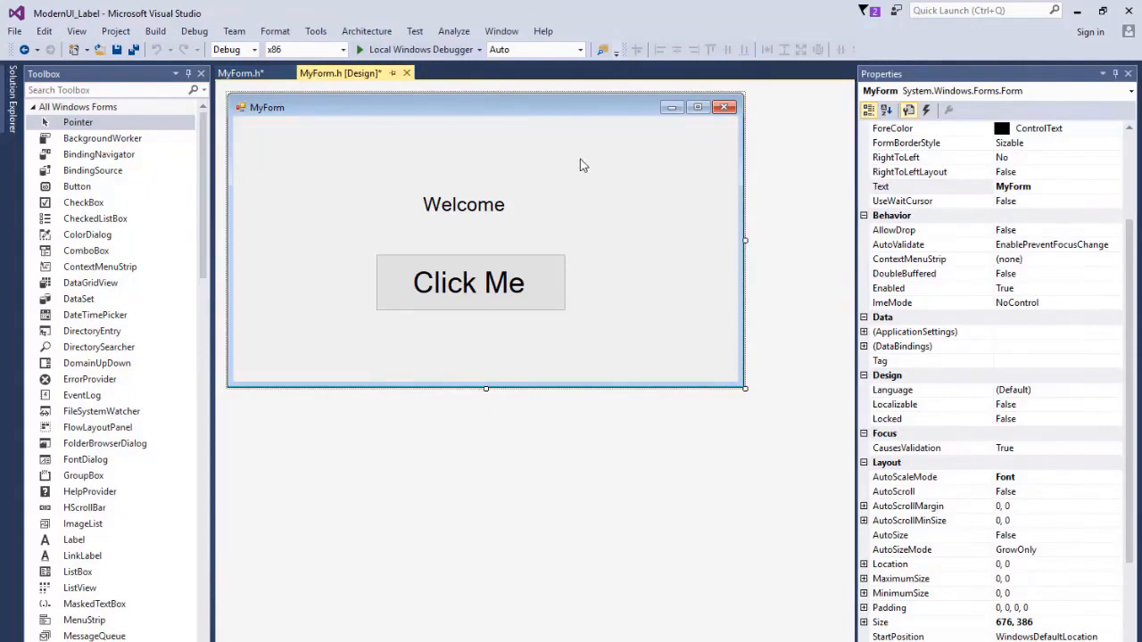
click(486, 210)
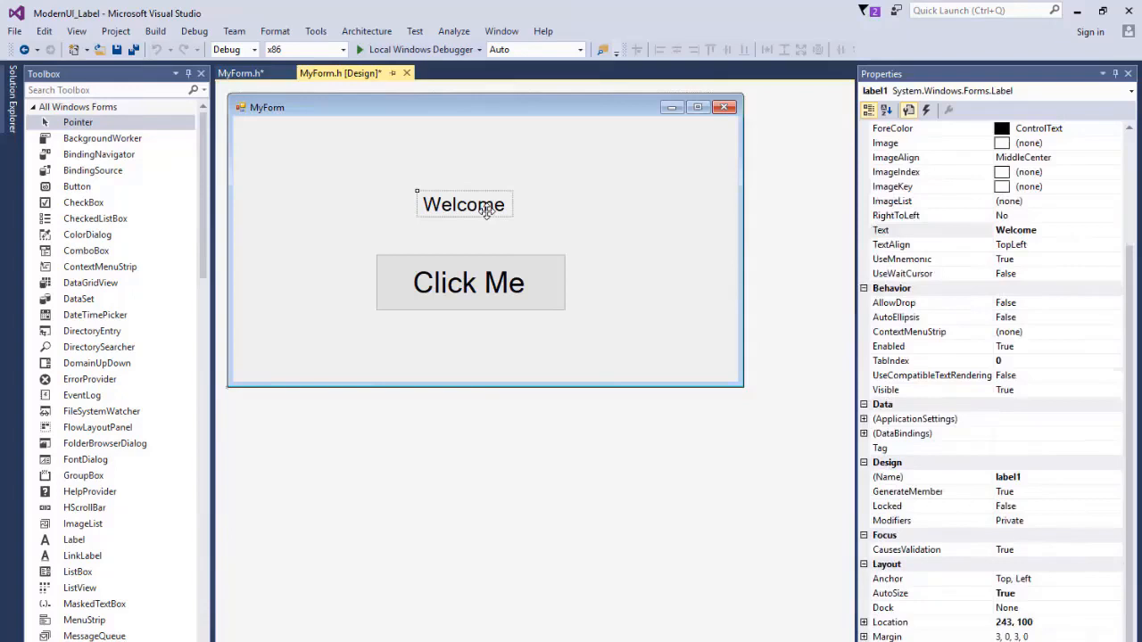
click(608, 203)
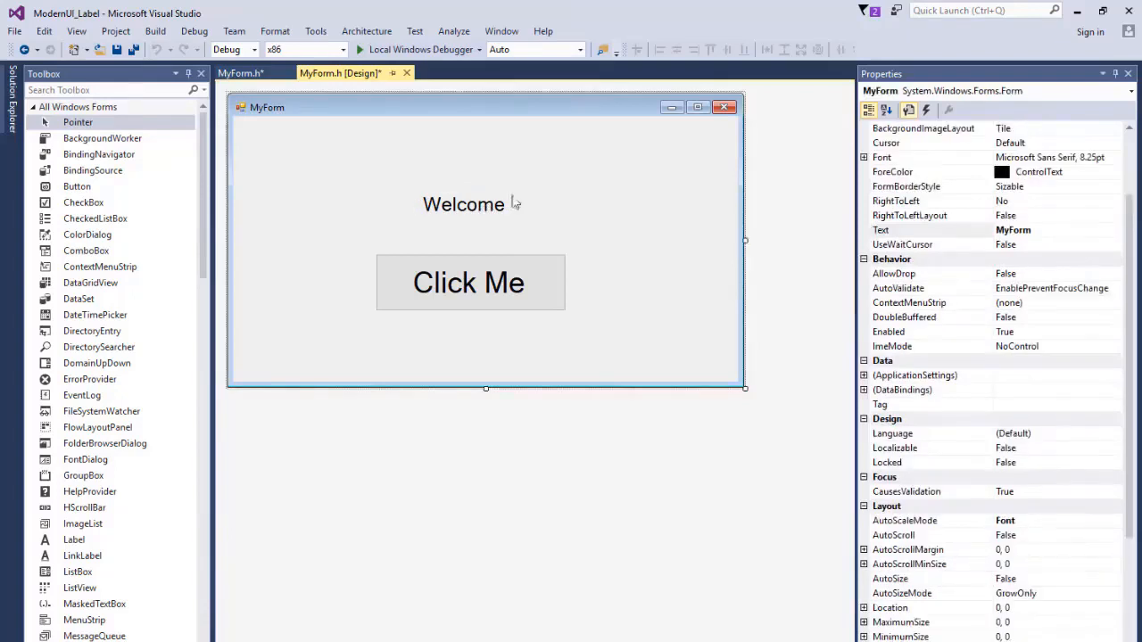
click(419, 202)
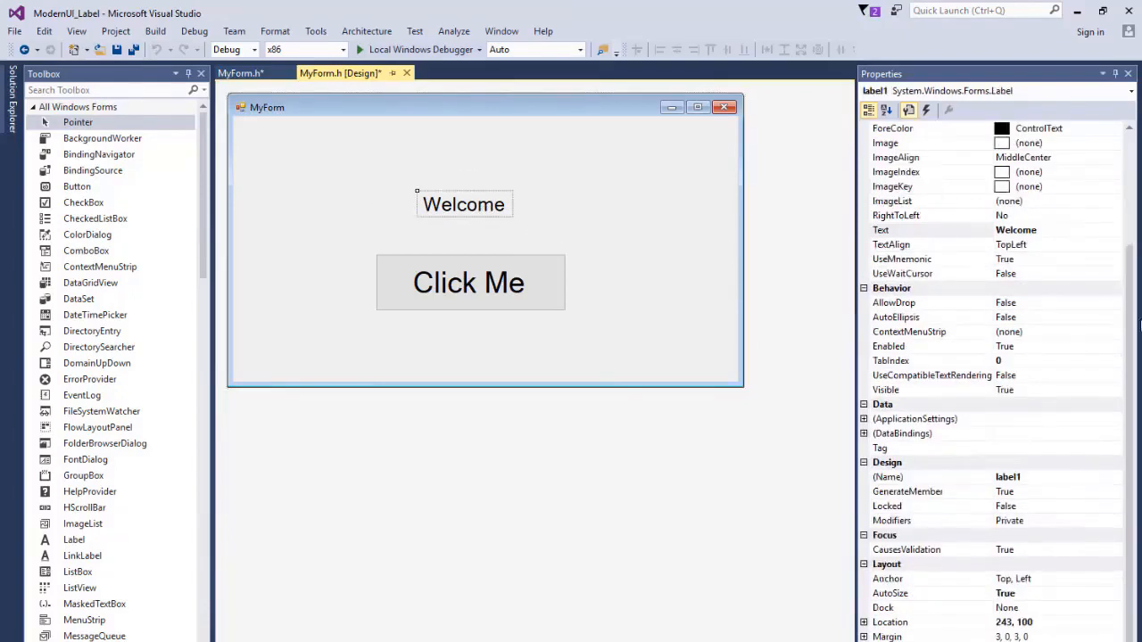
click(1060, 476)
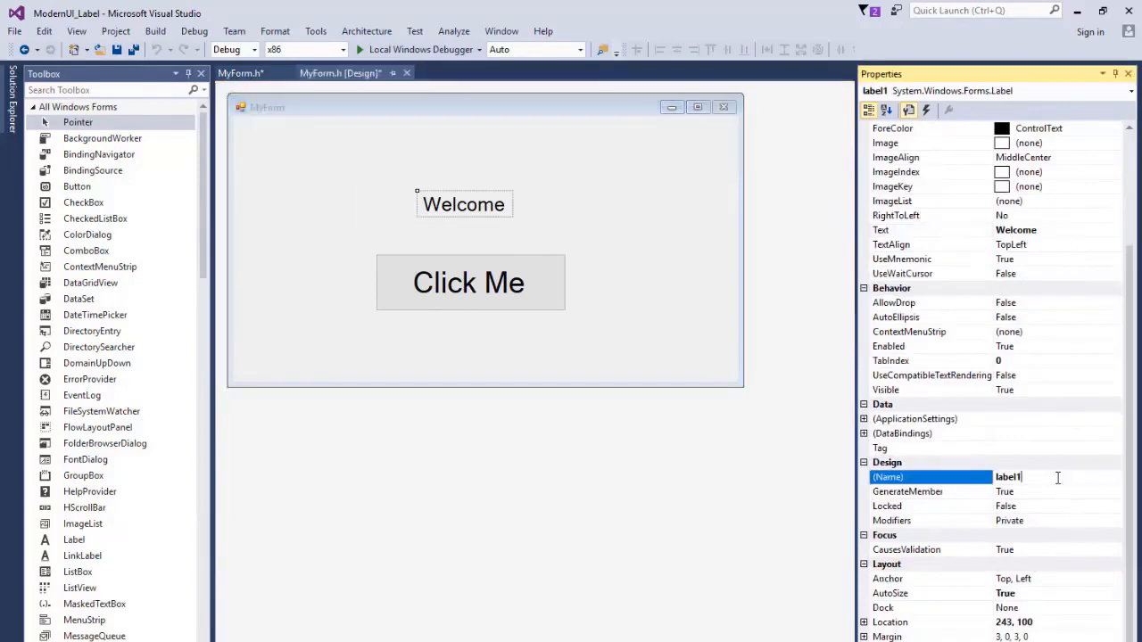
double_click(1026, 477)
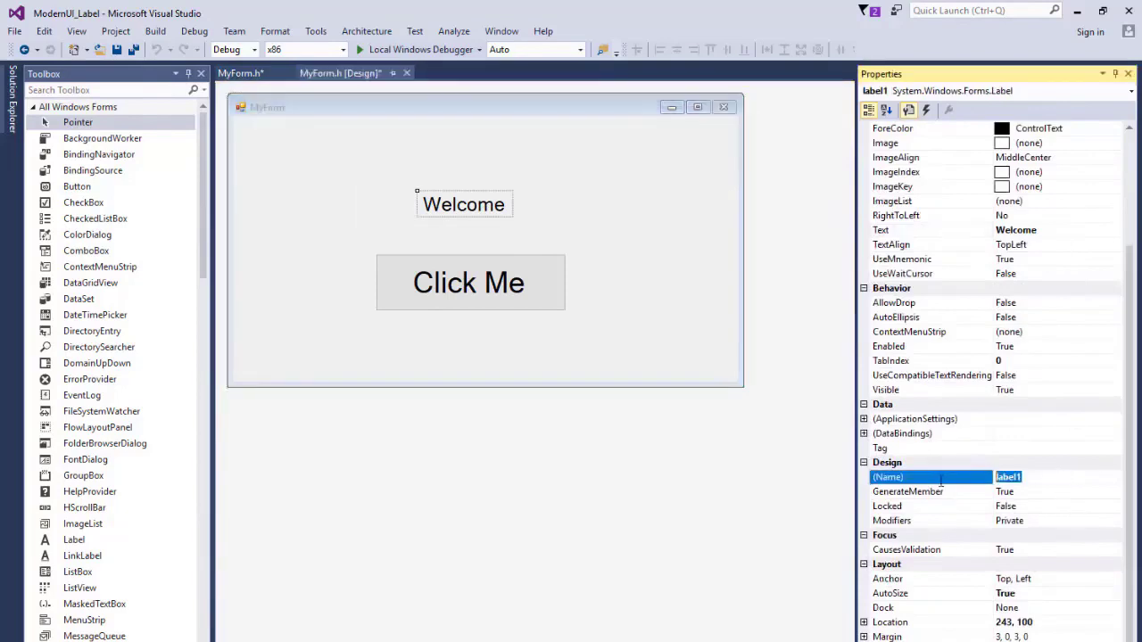
click(612, 211)
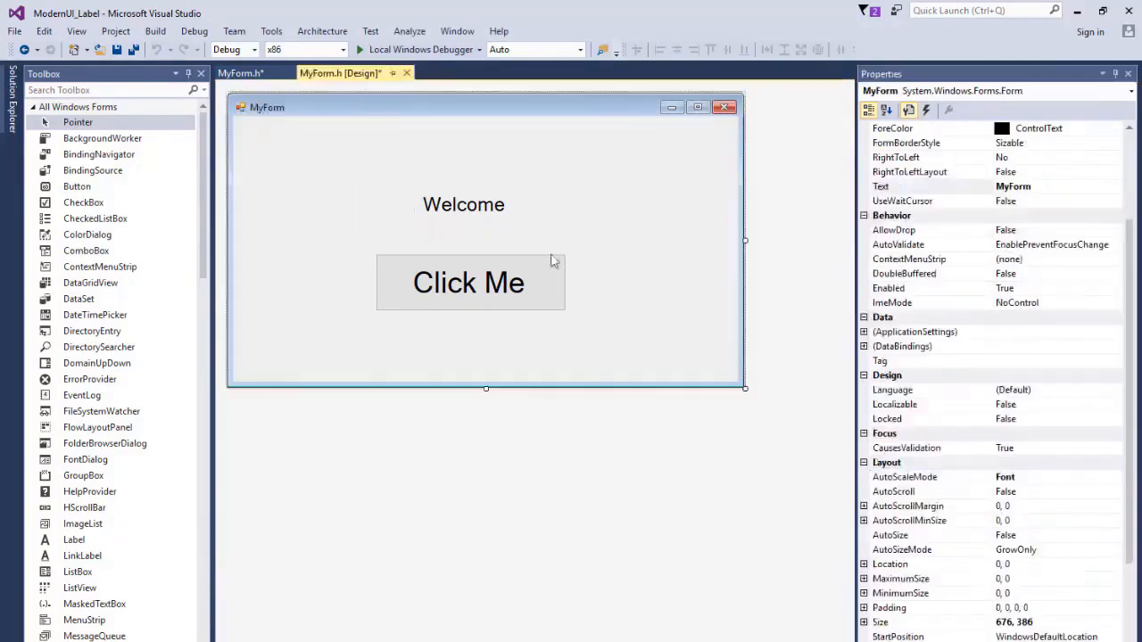
double_click(553, 277)
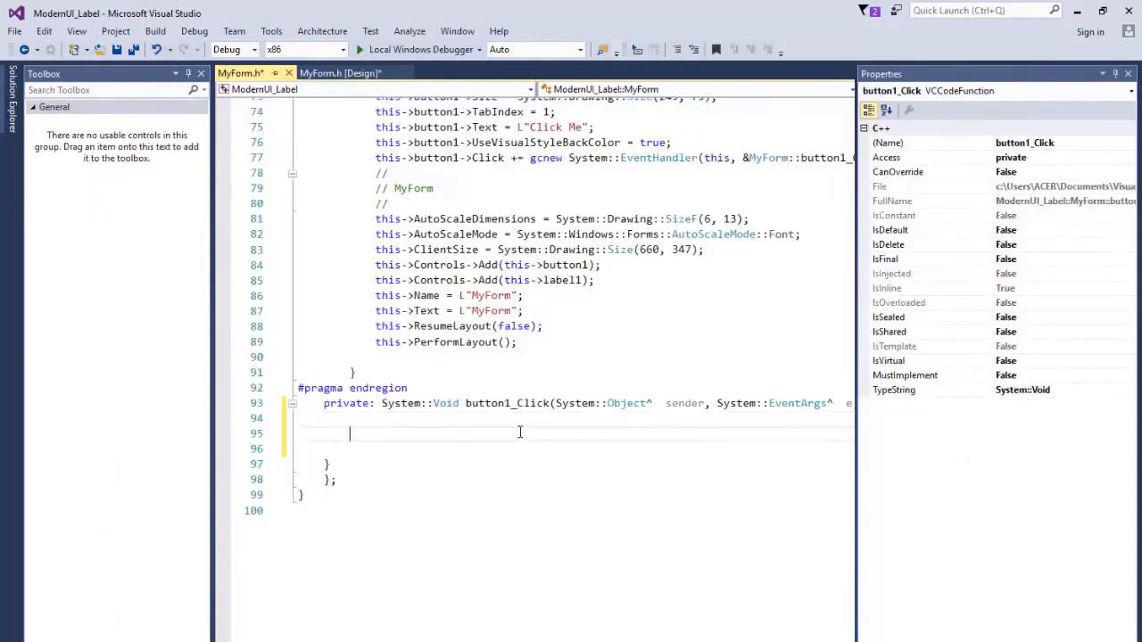
text(label)
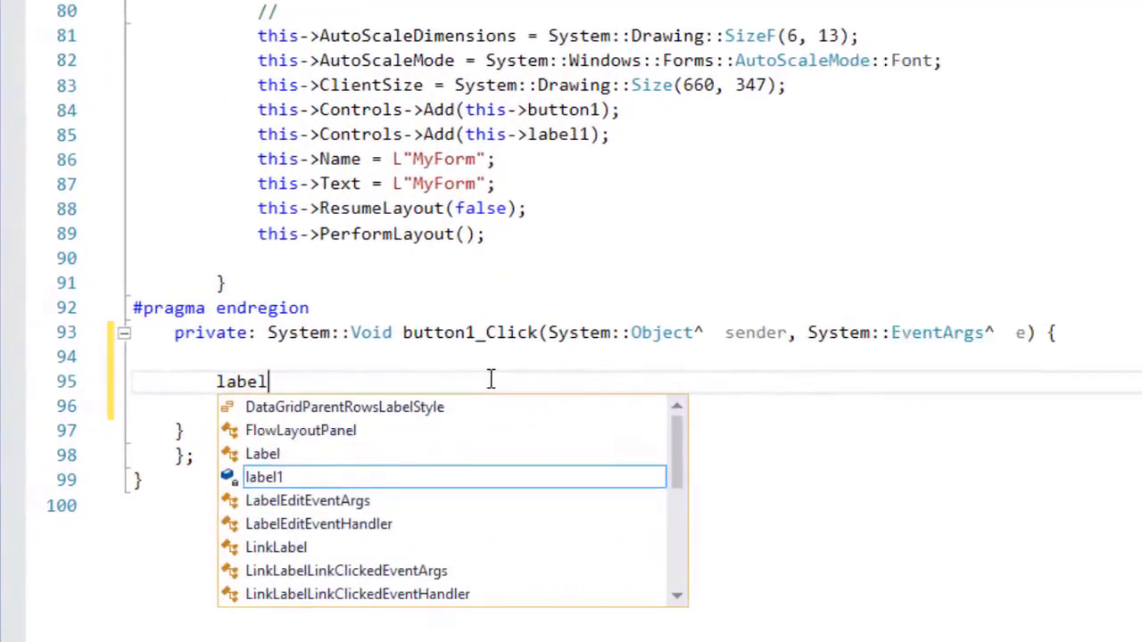
Step: Accept the label1 suggestion, add '->' after it on line 95 and remove the stray extra line
key(Tab)
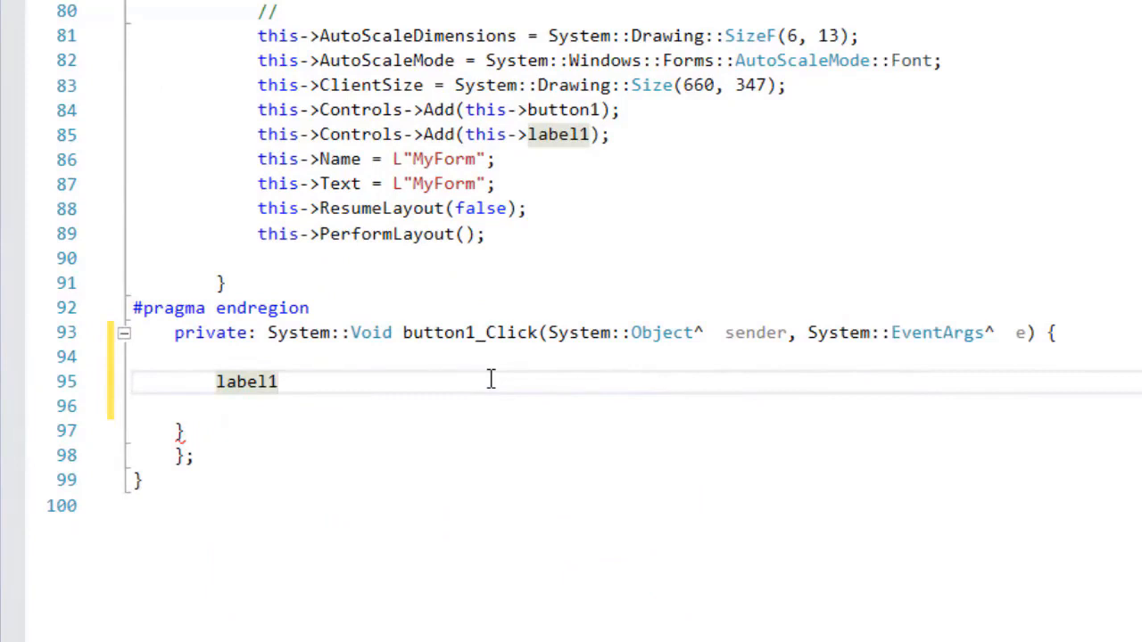
text( ->)
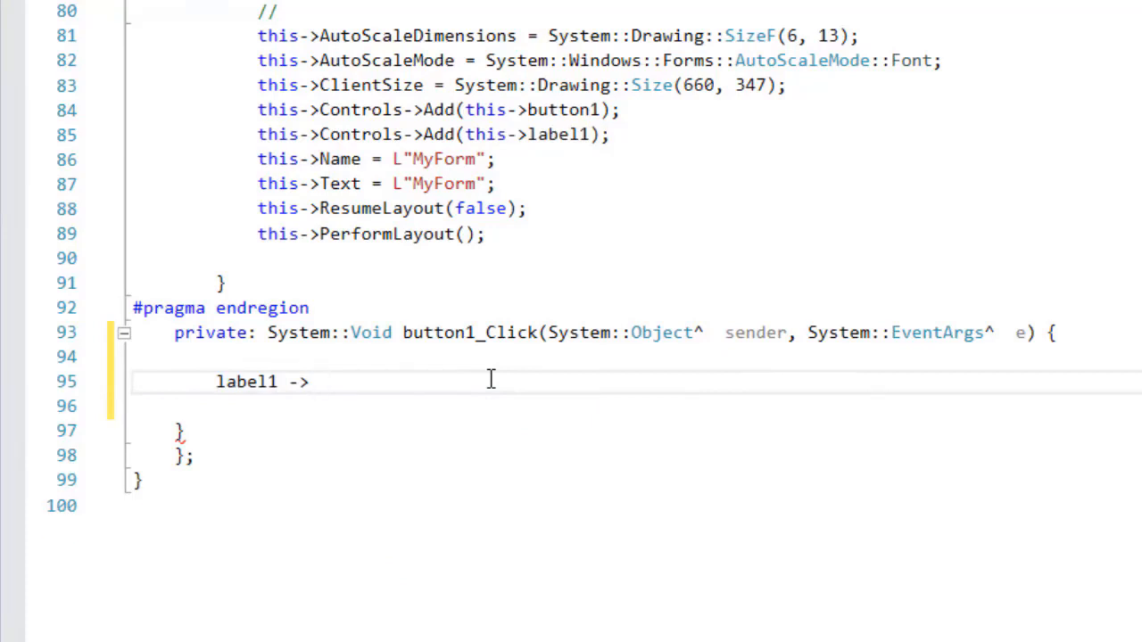
key(Return)
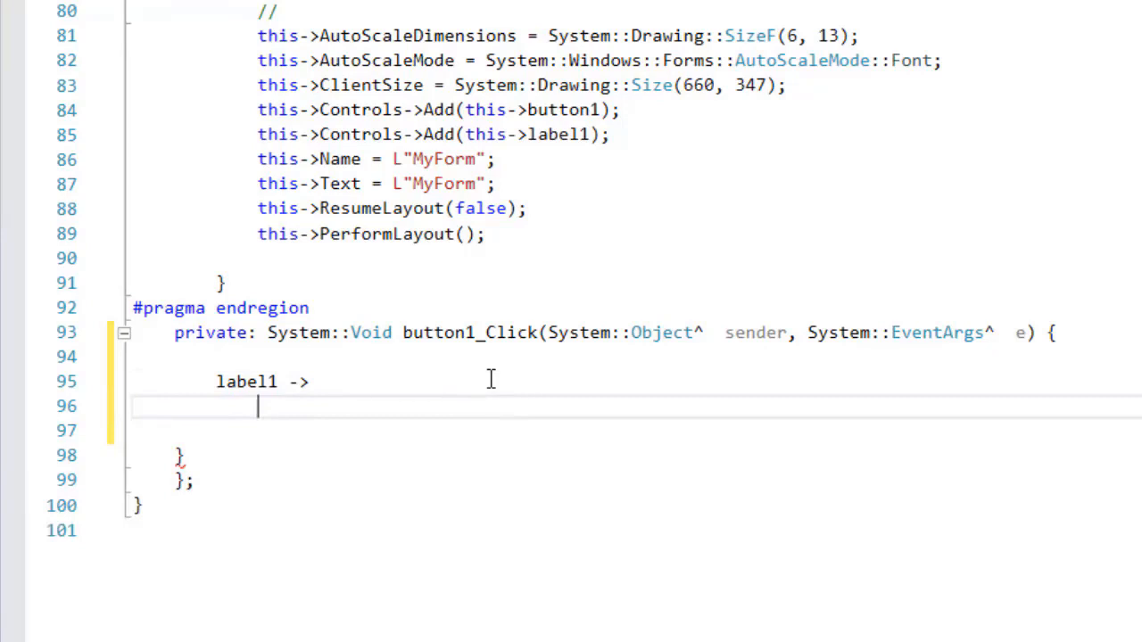
text(::)
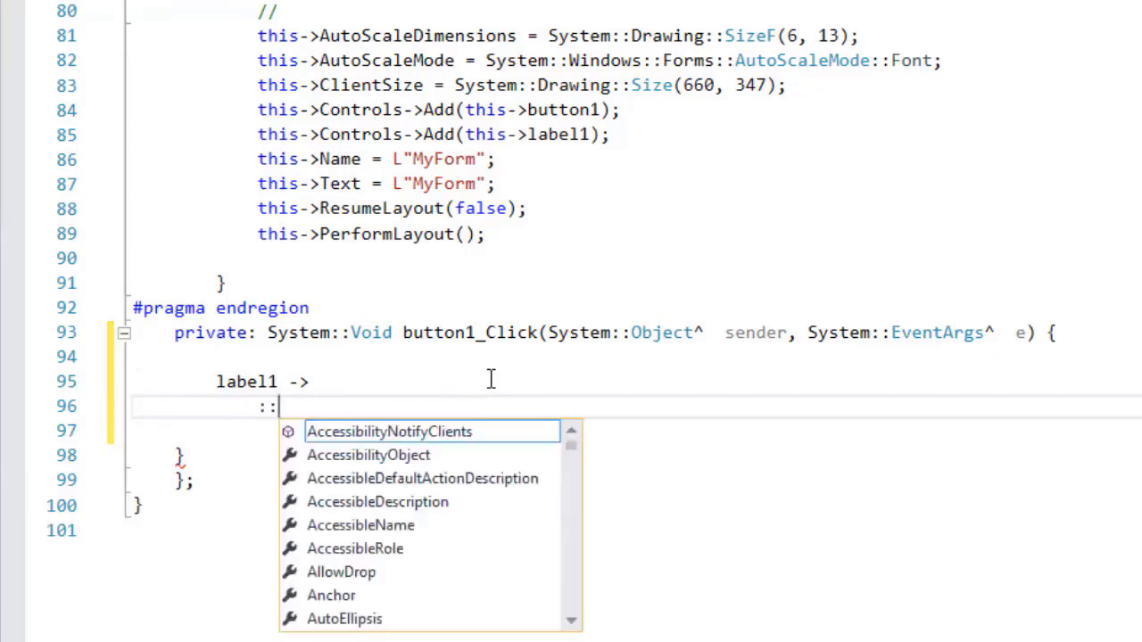
key(BackSpace)
key(BackSpace)
key(BackSpace)
key(BackSpace)
key(BackSpace)
key(BackSpace)
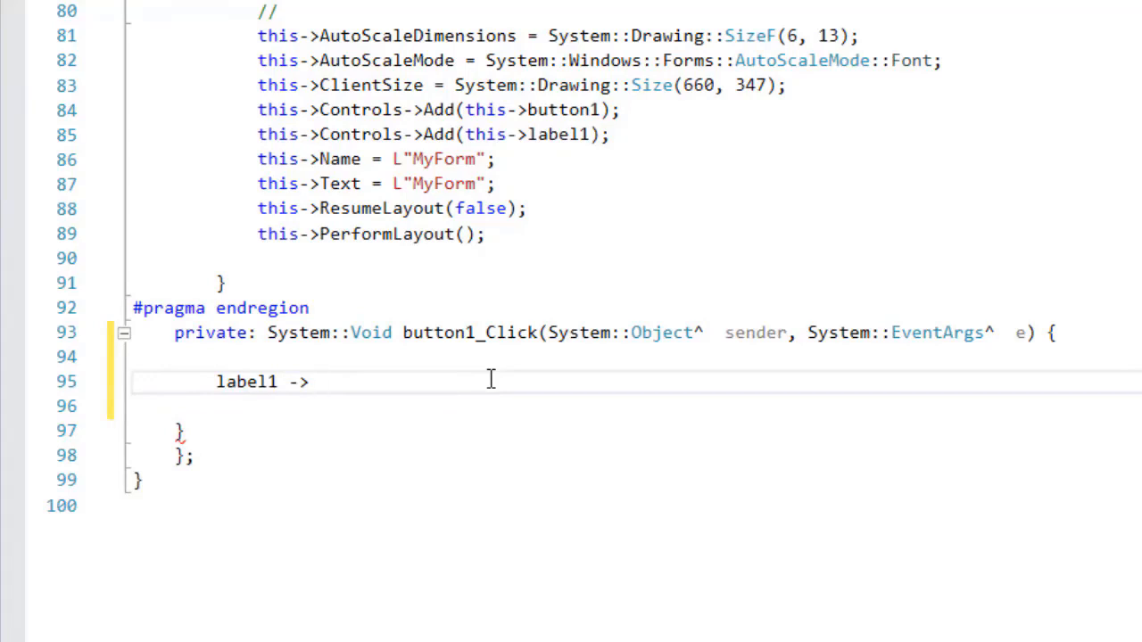
key(Left)
key(Left)
key(Left)
key(Left)
key(Left)
key(Right)
key(Right)
key(Right)
key(Right)
key(Right)
key(Left)
key(Left)
key(Left)
key(Right)
key(Right)
key(Right)
text(Text)
text(=)
text("H)
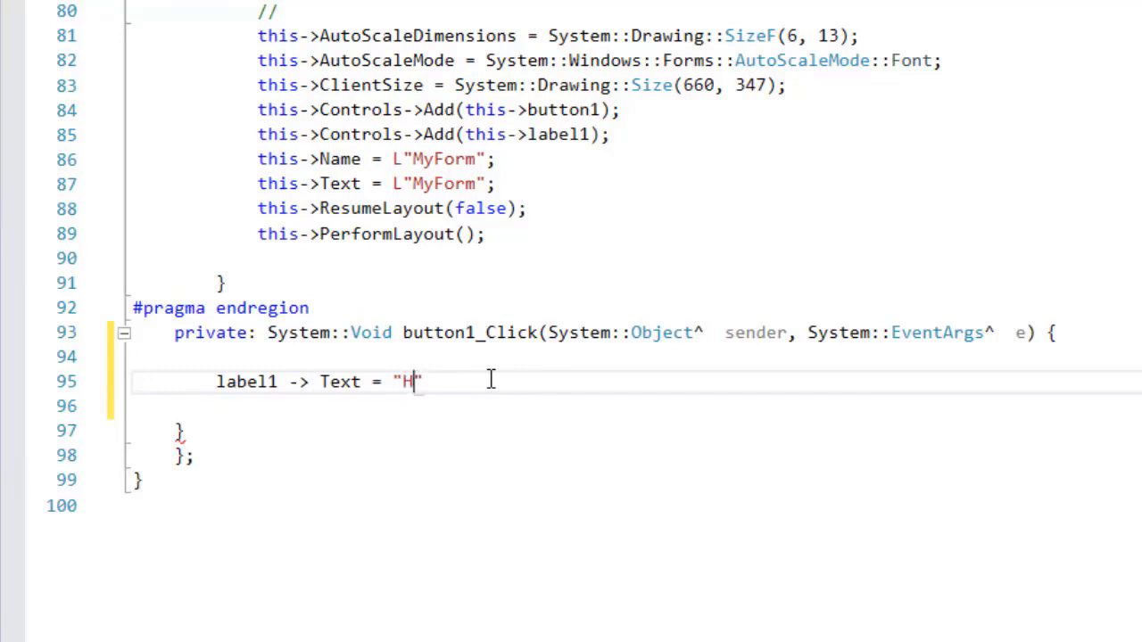
text(ello";)
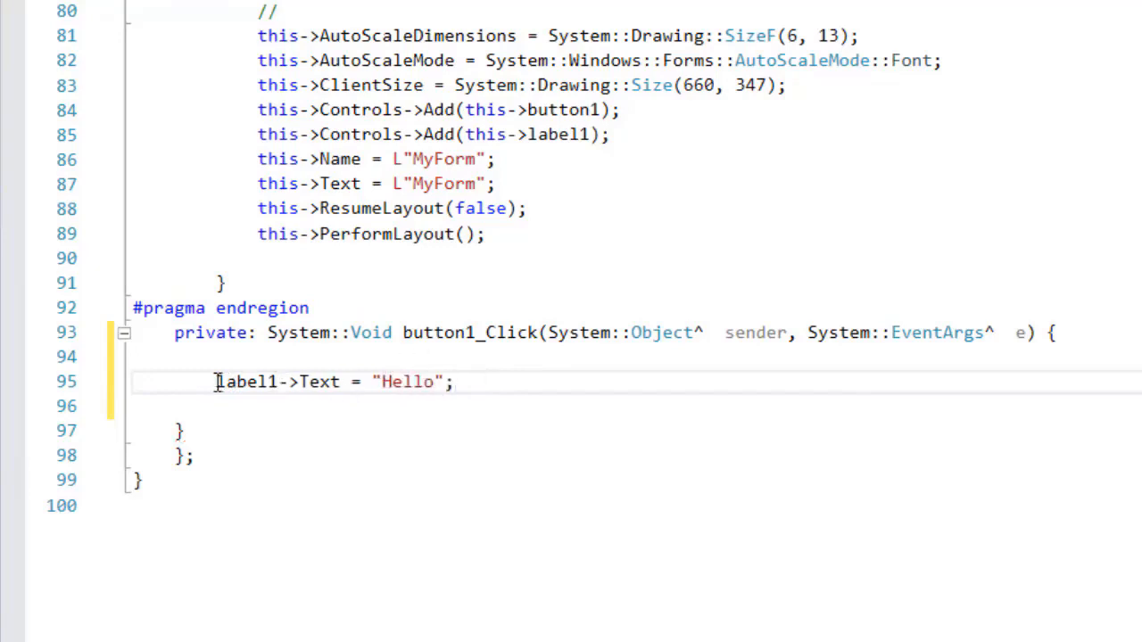
drag(217, 381, 289, 381)
double_click(288, 381)
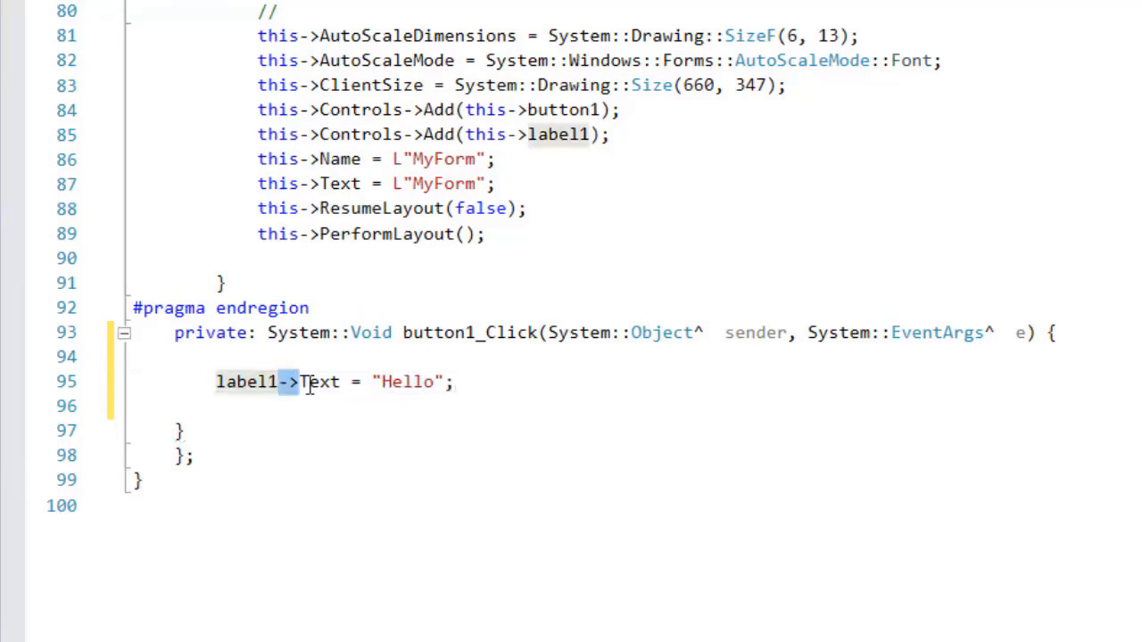
double_click(321, 382)
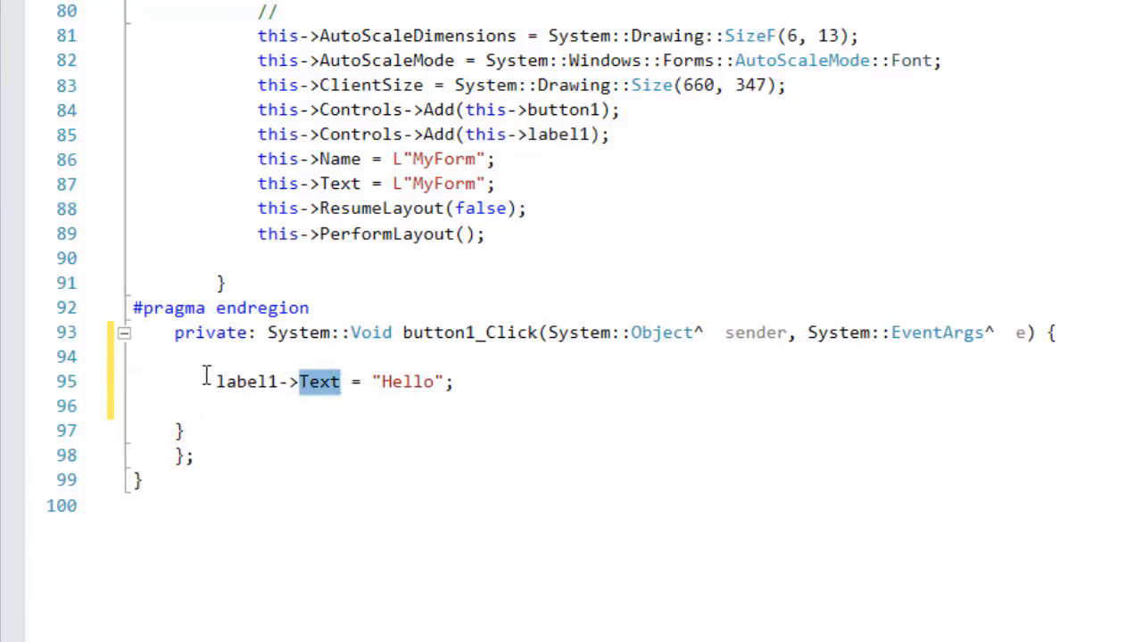
drag(217, 381, 271, 381)
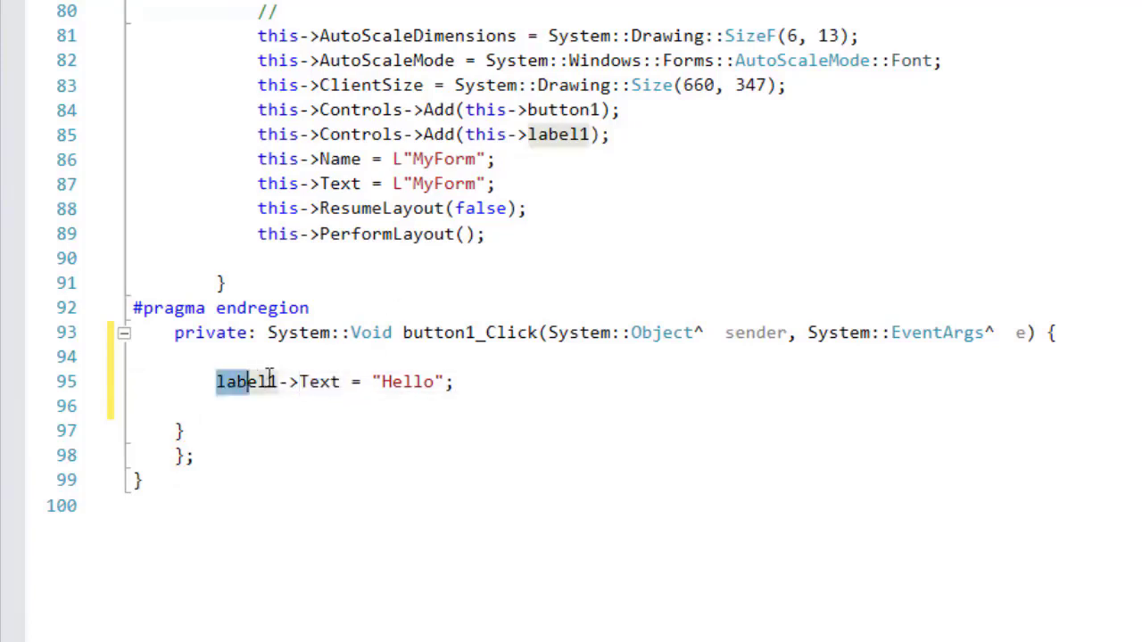
double_click(357, 381)
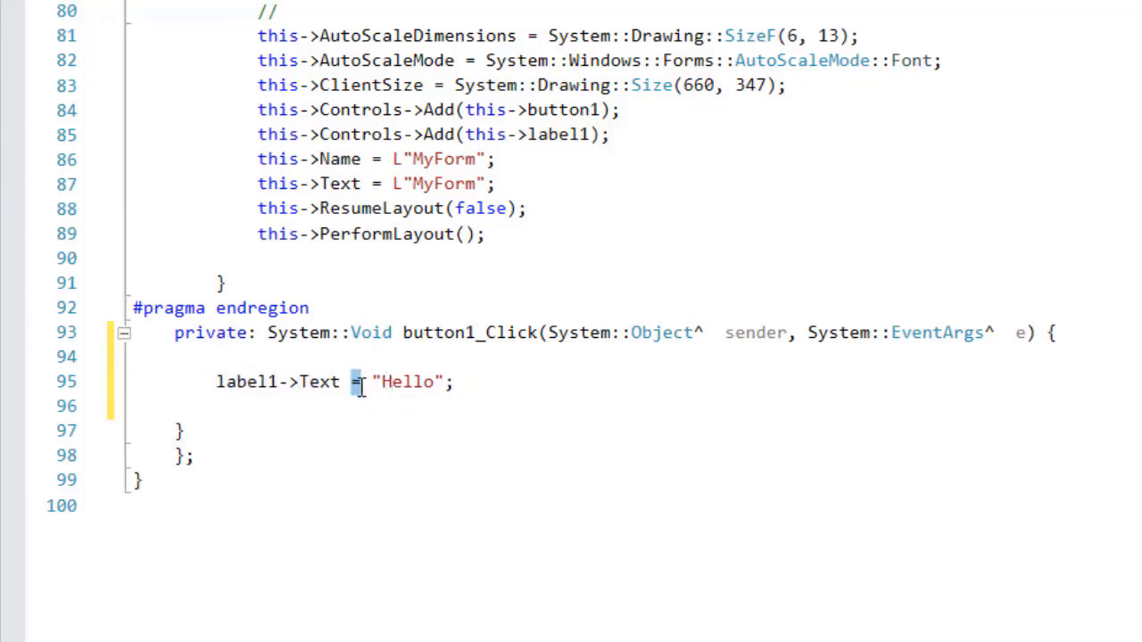
drag(364, 382, 446, 382)
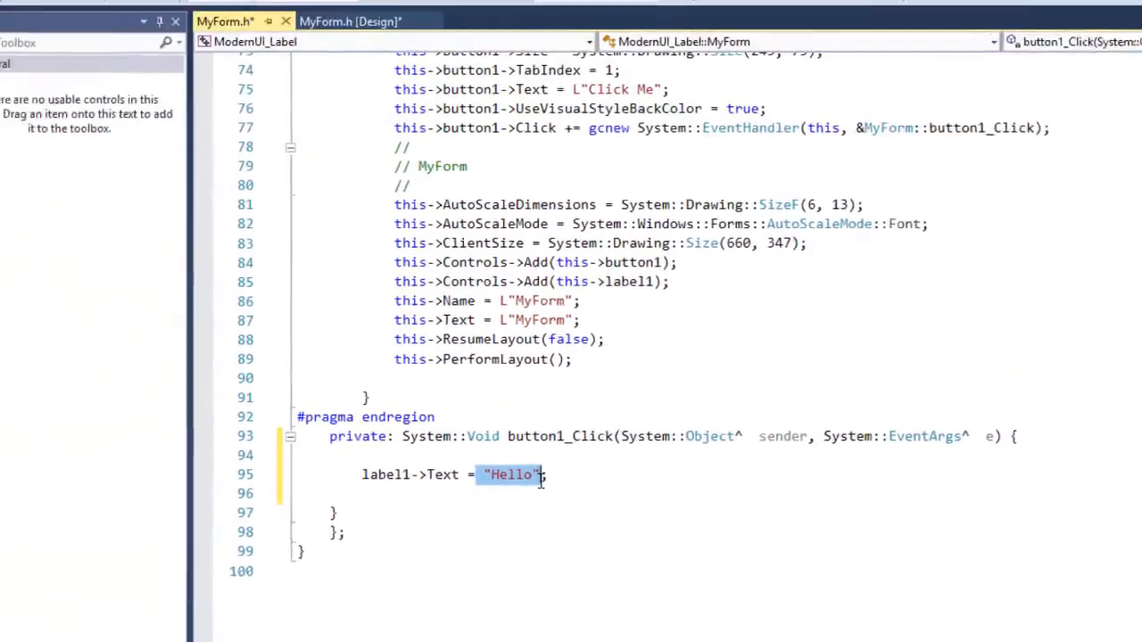
Step: Run the form with Local Windows Debugger and click Click Me so Welcome changes to Hello
click(449, 46)
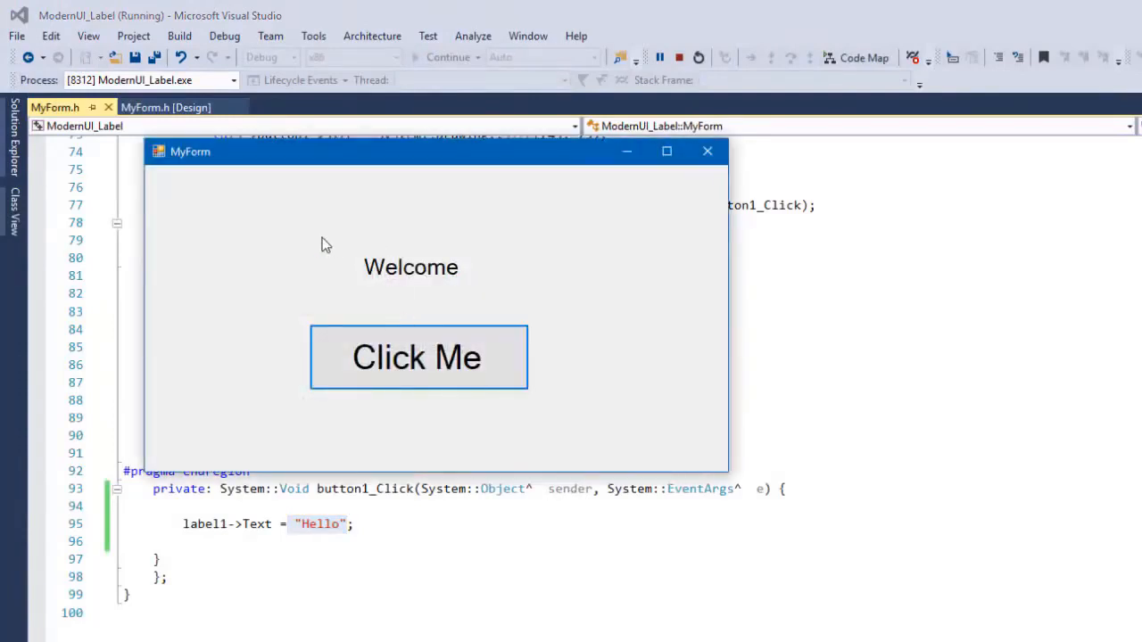
click(425, 371)
click(403, 360)
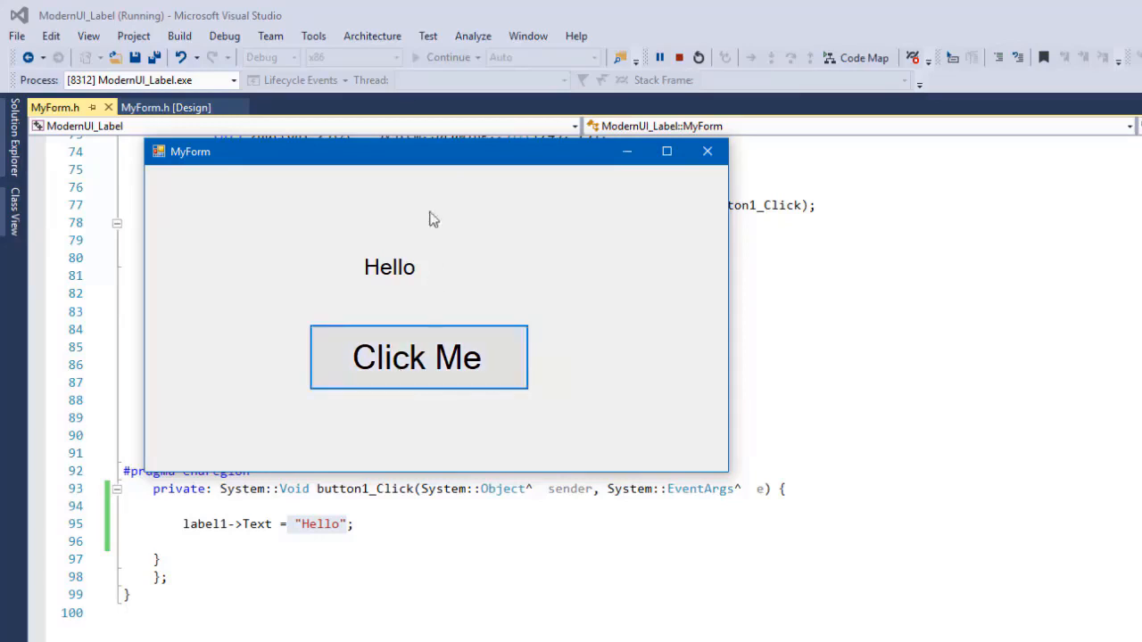
drag(451, 151, 1133, 352)
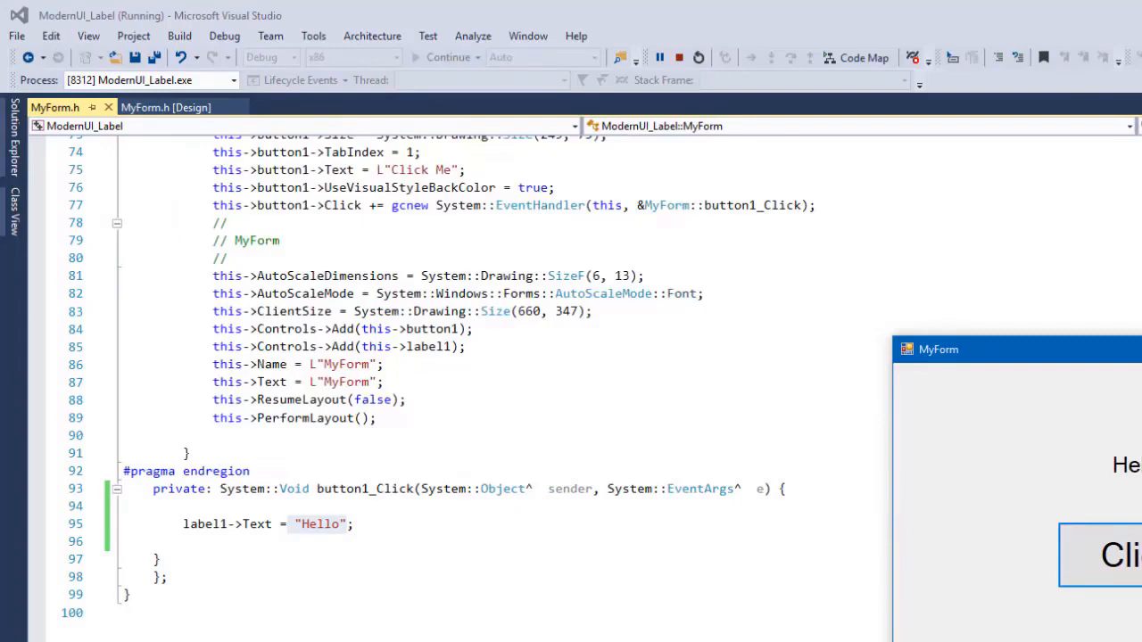
Step: Stop debugging with Shift+F5 to close the running MyForm window
key(shift+F5)
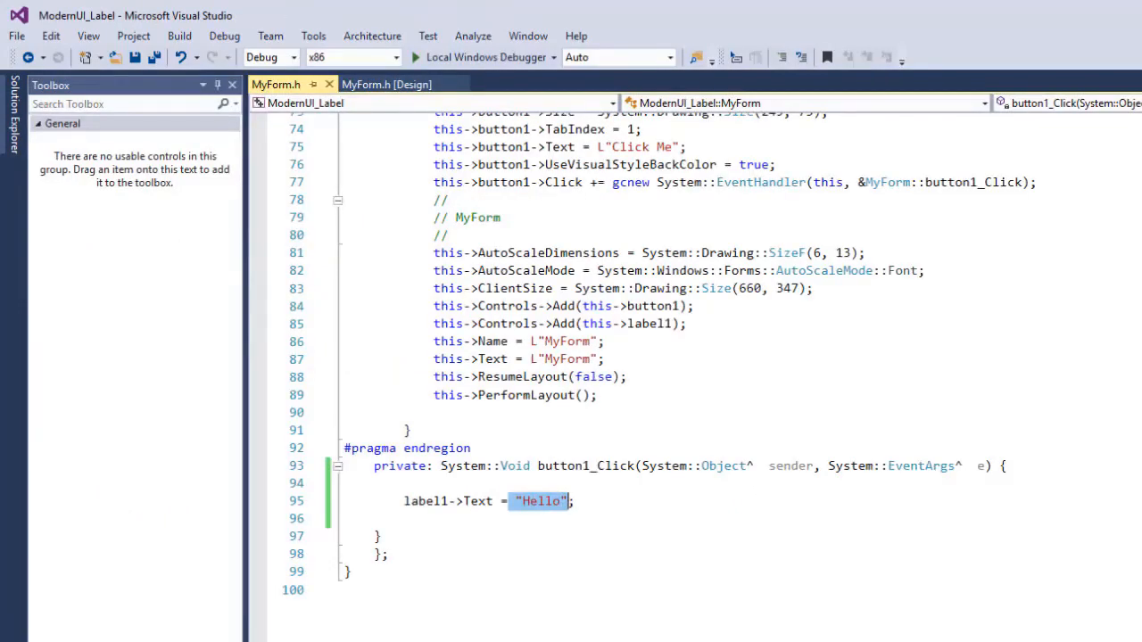